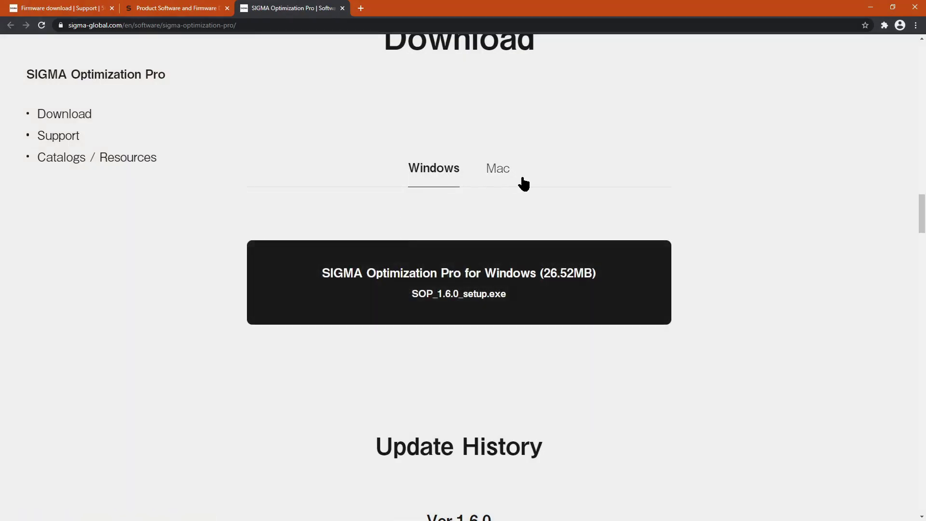
- Show the Windows installer SOP_1.6.0_setup.exe on the SIGMA Optimization Pro download page
left_click(504, 172)
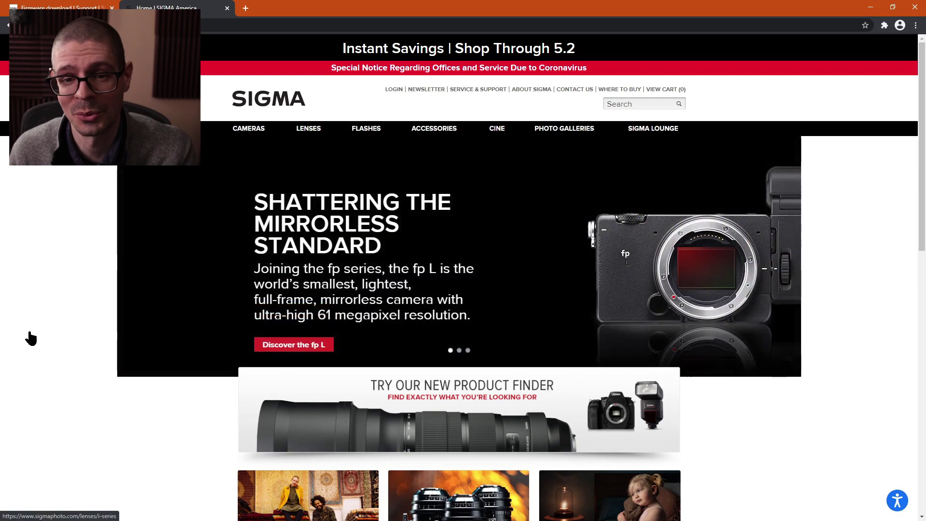
- Go via Service & Support and Downloads to SIGMA Optimization Pro, and download its Windows installer
left_click(482, 91)
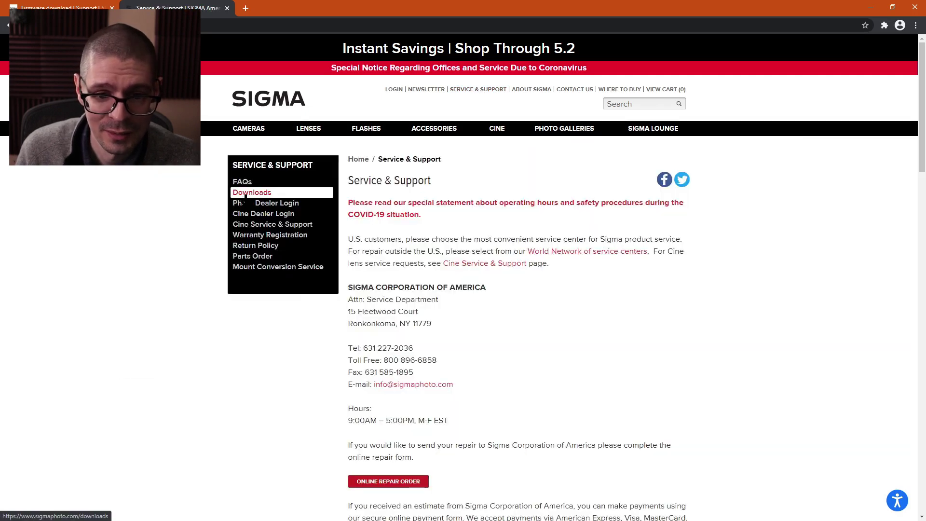
left_click(245, 194)
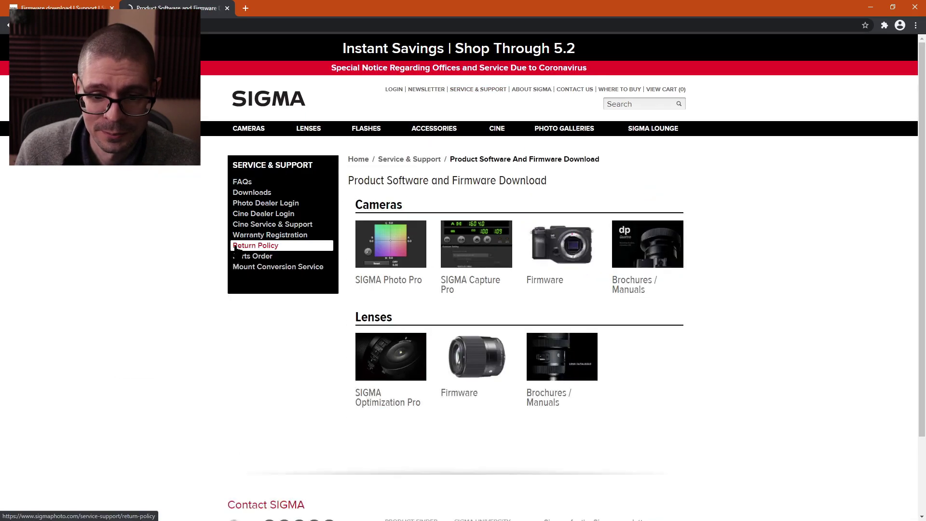
left_click(374, 403)
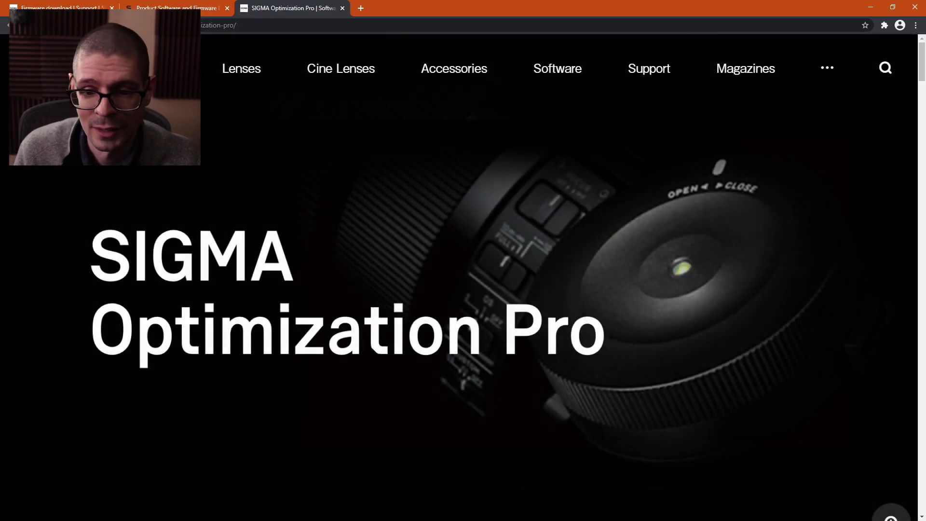
scroll(451, 268, "down", 1)
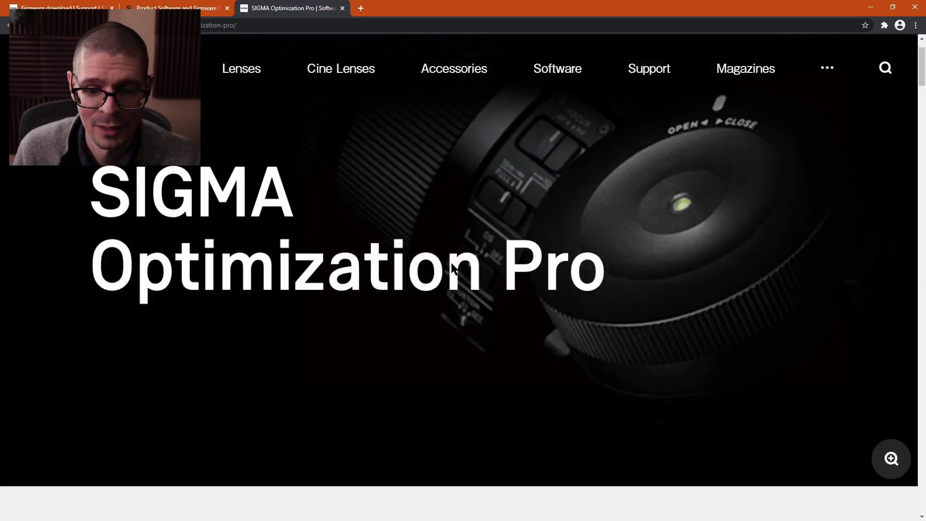
scroll(451, 268, "down", 5)
scroll(451, 266, "down", 3)
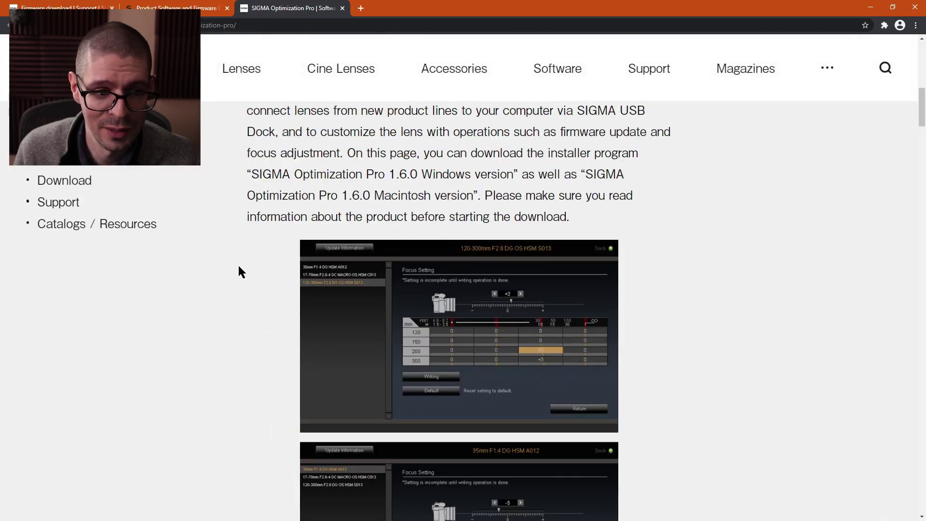
scroll(220, 239, "down", 1)
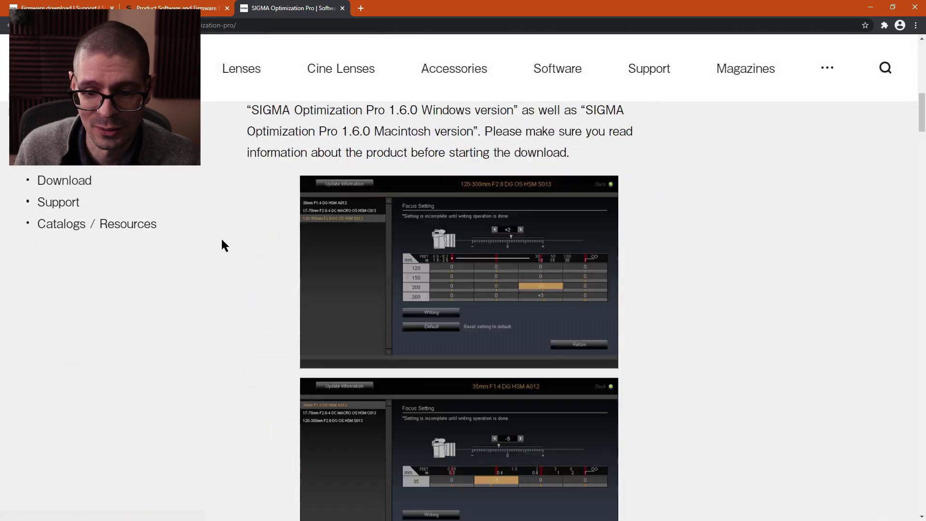
scroll(221, 239, "up", 1)
scroll(229, 238, "up", 2)
scroll(655, 289, "down", 1)
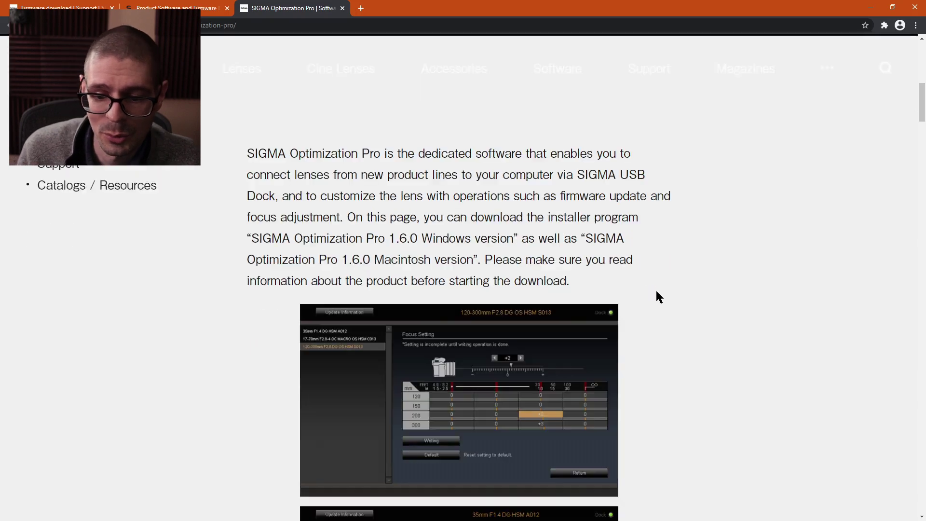
scroll(656, 289, "down", 2)
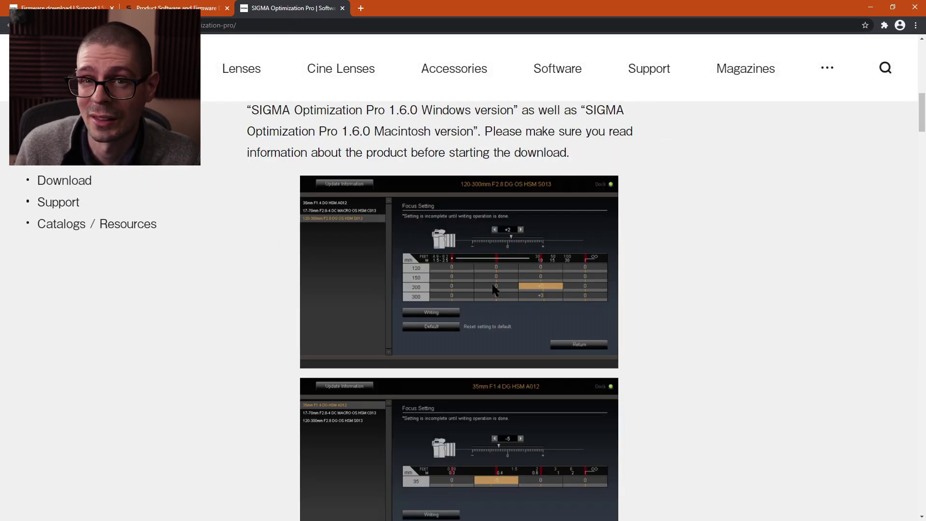
scroll(692, 315, "down", 4)
scroll(693, 315, "down", 3)
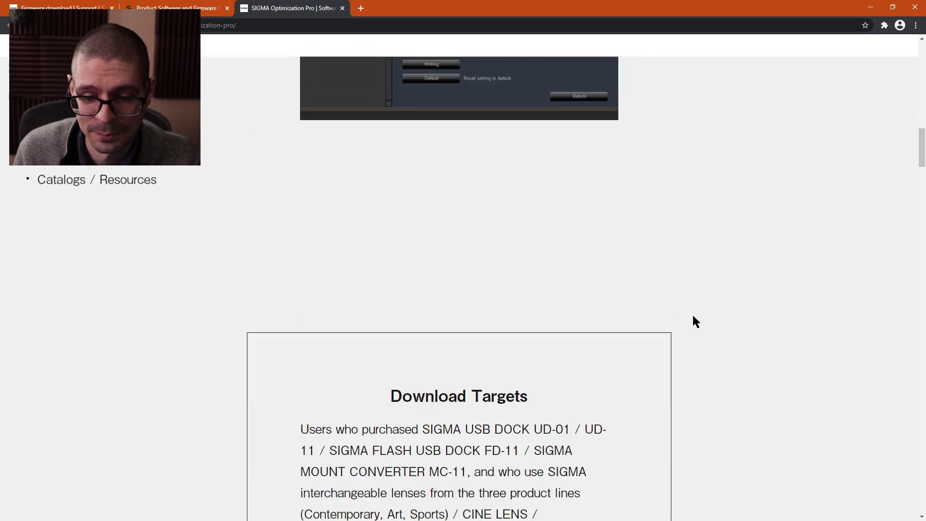
scroll(688, 315, "down", 3)
scroll(657, 293, "down", 1)
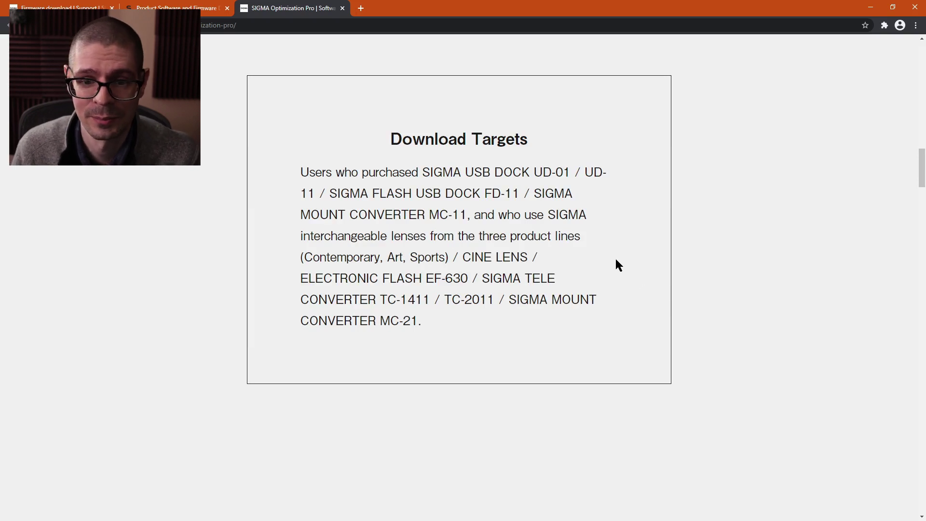
scroll(615, 260, "down", 8)
left_click(498, 171)
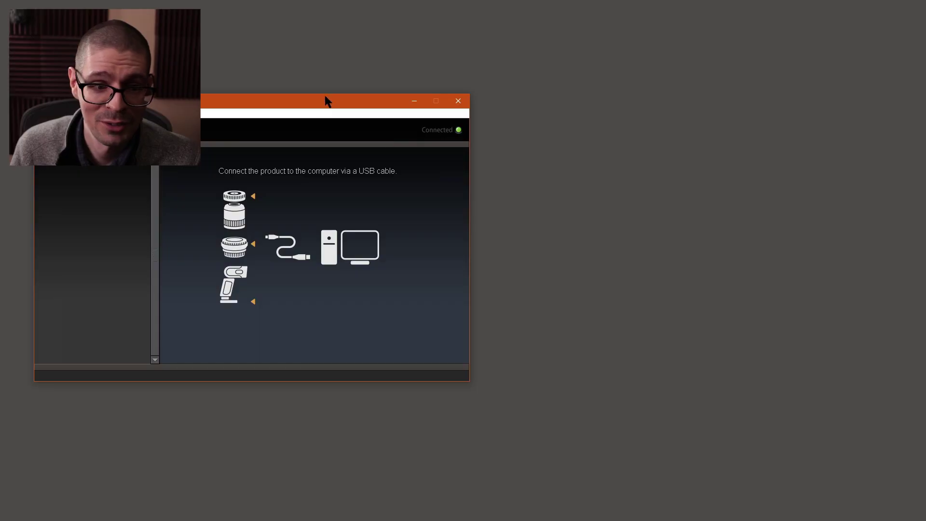
mouse_move(316, 102)
left_mouse_down()
mouse_move(549, 116)
mouse_move(523, 113)
left_mouse_up()
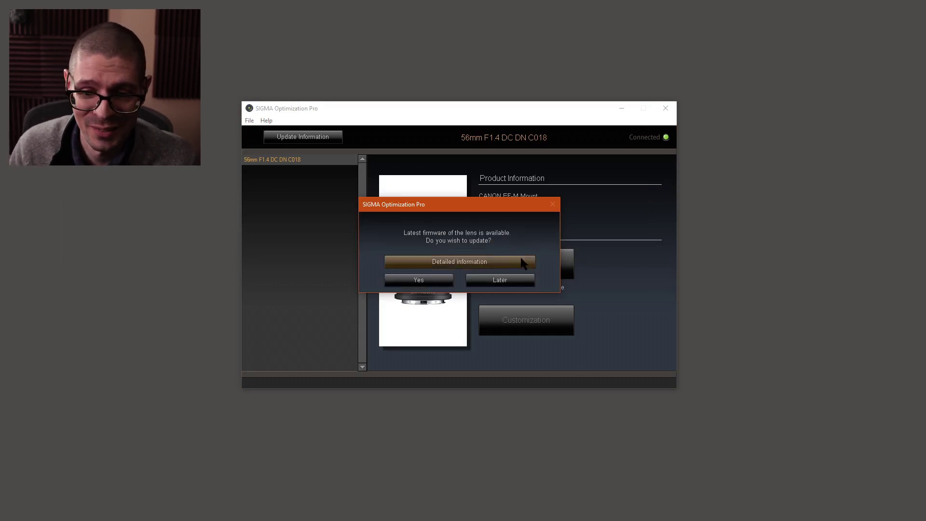
- View the detailed release notes of the new firmware for the 56mm F1.4 DC DN lens
left_click(461, 264)
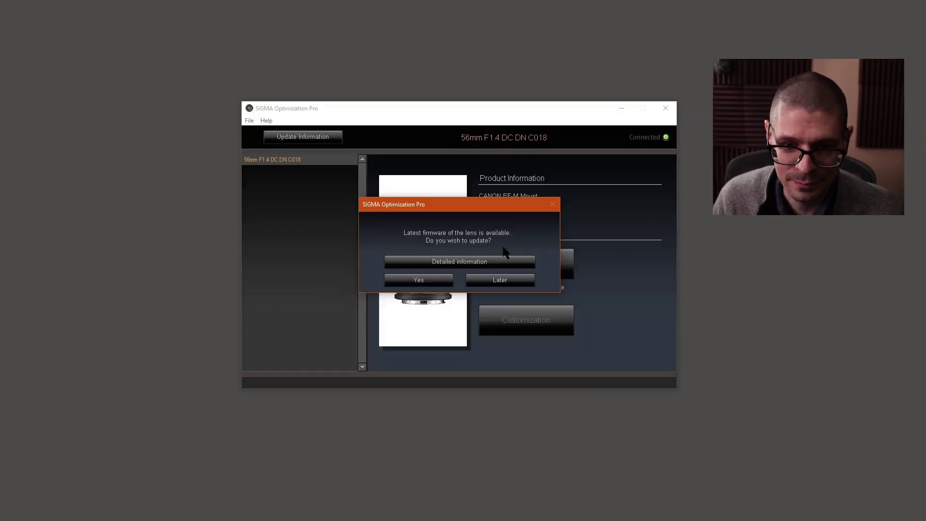
- Accept the lens firmware update and agree to the cautions to start it
left_click(420, 285)
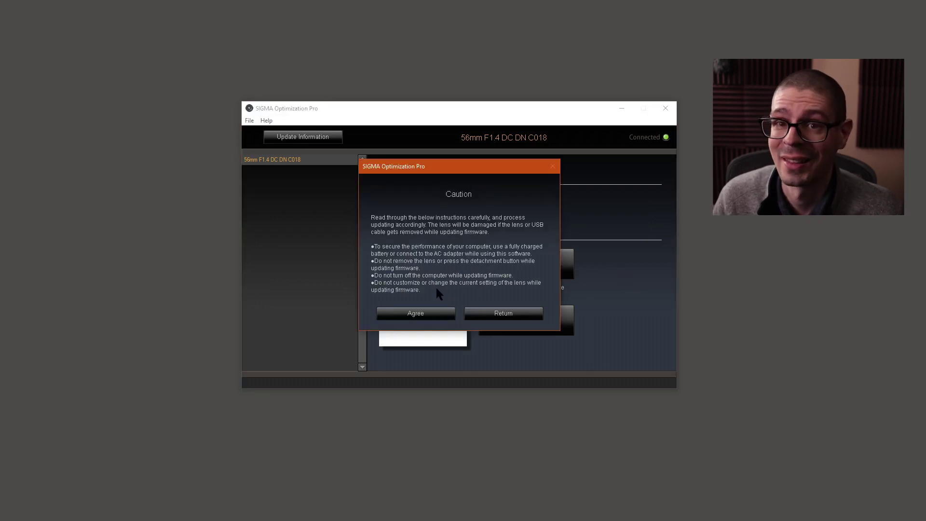
left_click(420, 317)
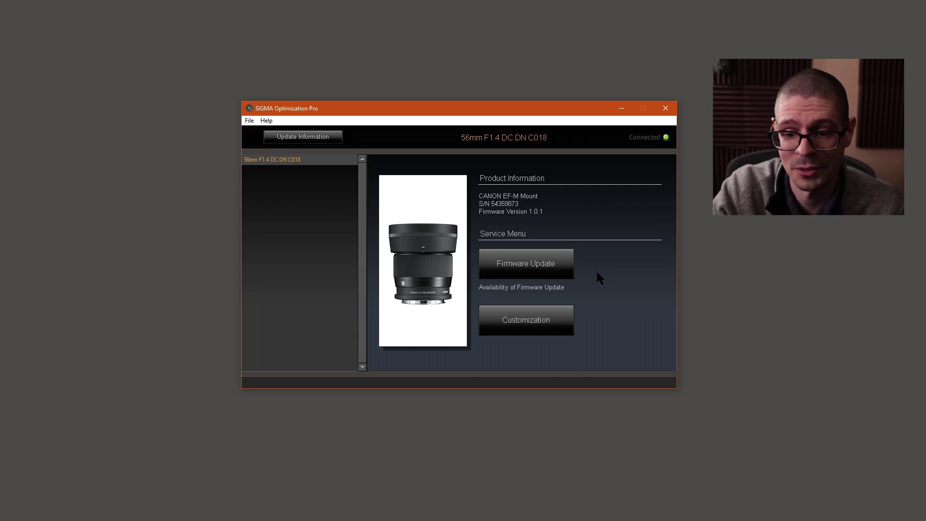
- In Customization, switch the 56mm lens's focus ring travel setting to Long
left_click(538, 321)
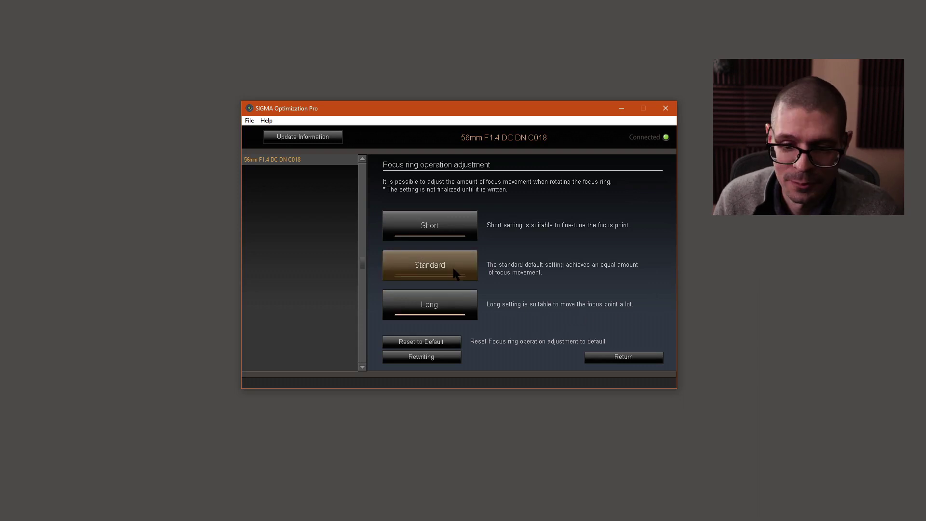
left_click(445, 236)
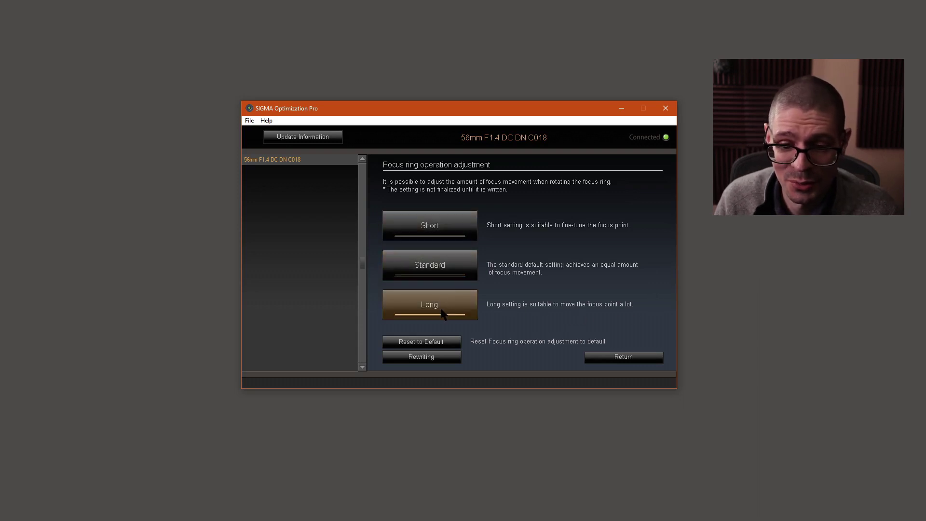